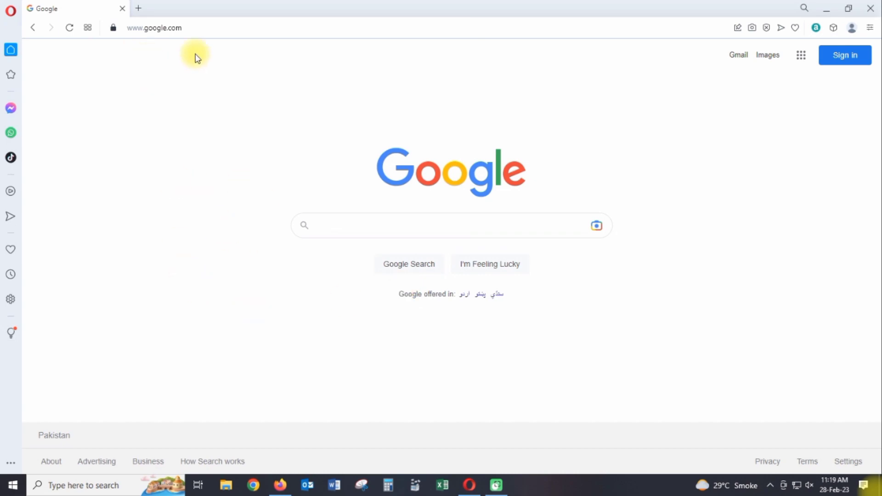
# From Sign in, choose Create account for personal use to open the sign-up form.
pyautogui.click(843, 56)
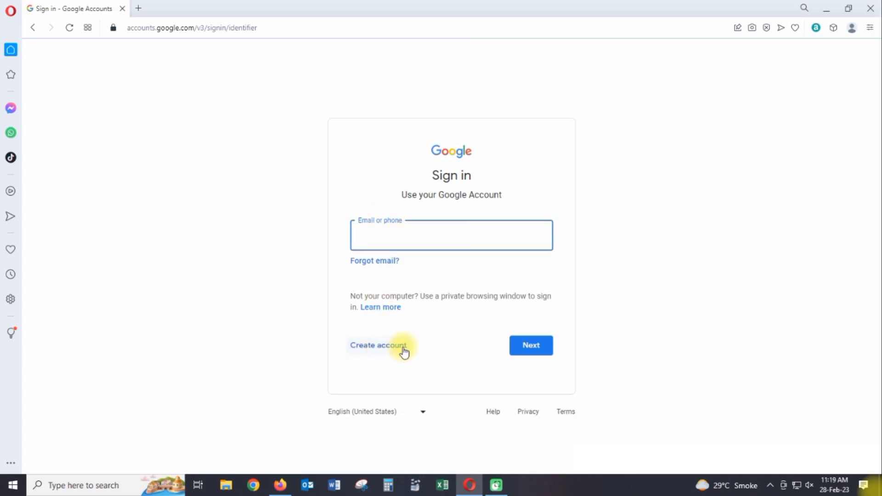
pyautogui.click(370, 353)
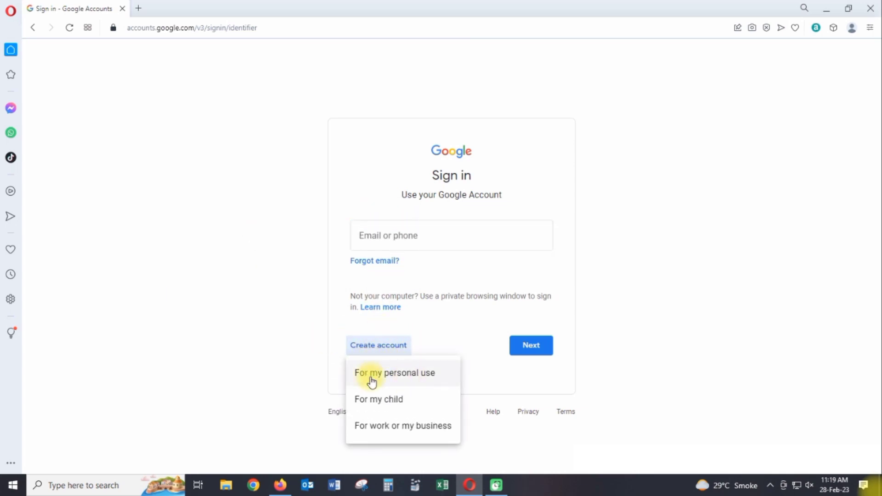
pyautogui.click(421, 372)
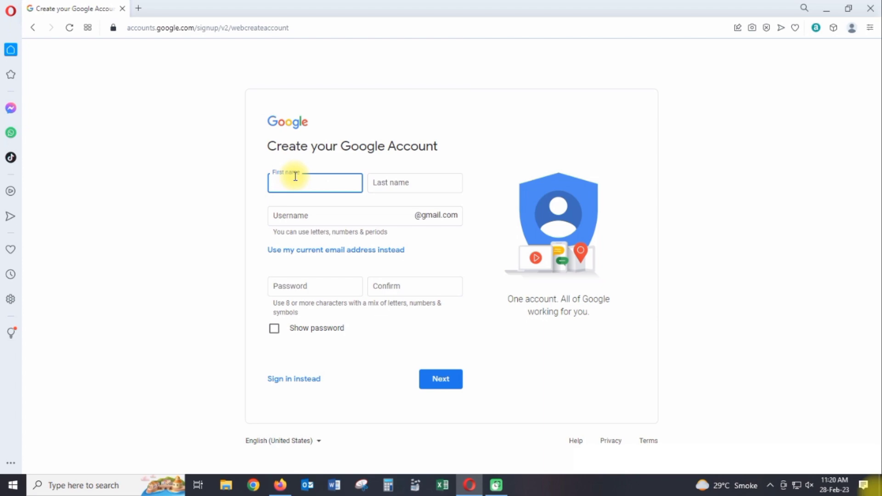
# Enter the account holder's first and last name in the sign-up form.
pyautogui.press('Tab')
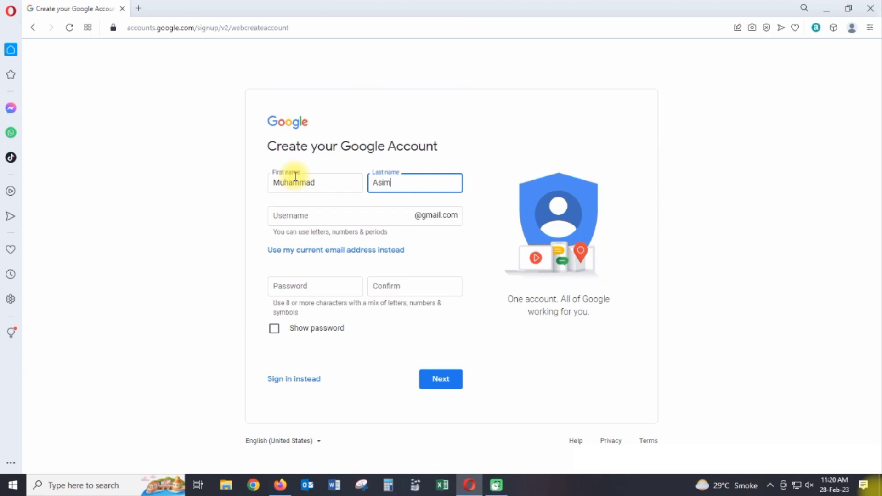
pyautogui.press('Tab')
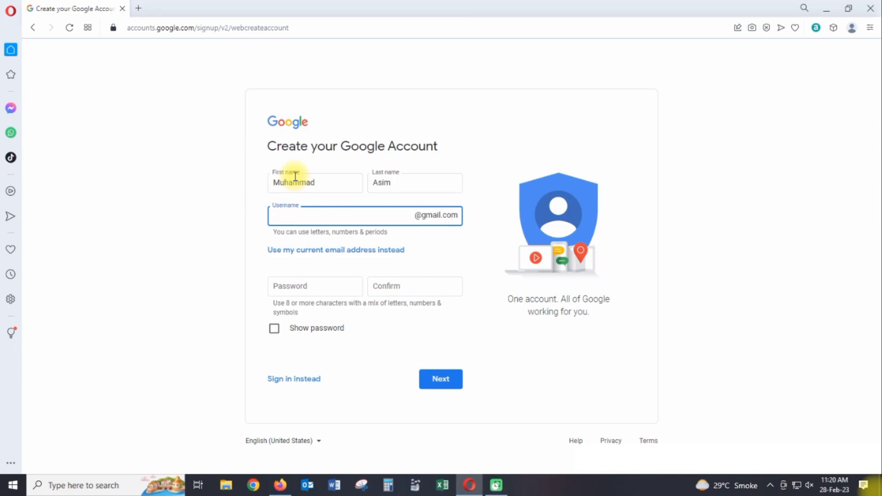
# Pick a Gmail username, adding digits to it after the first choice is reported taken.
pyautogui.click(301, 289)
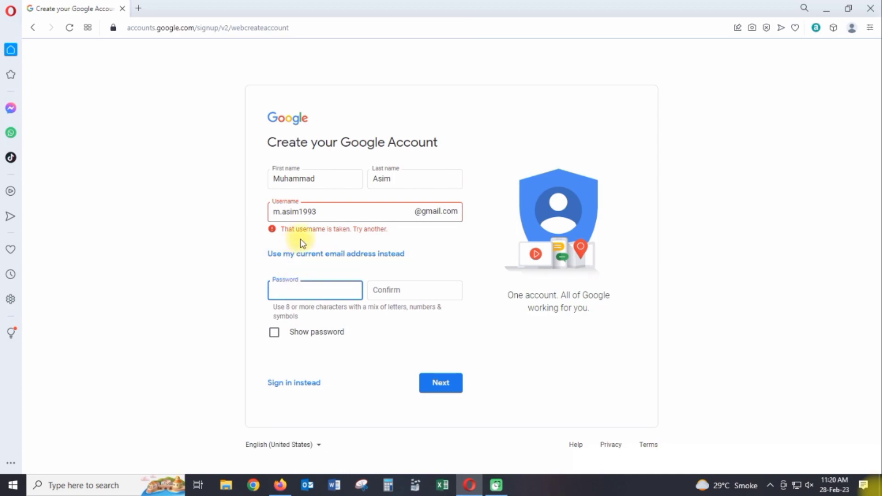
pyautogui.click(302, 211)
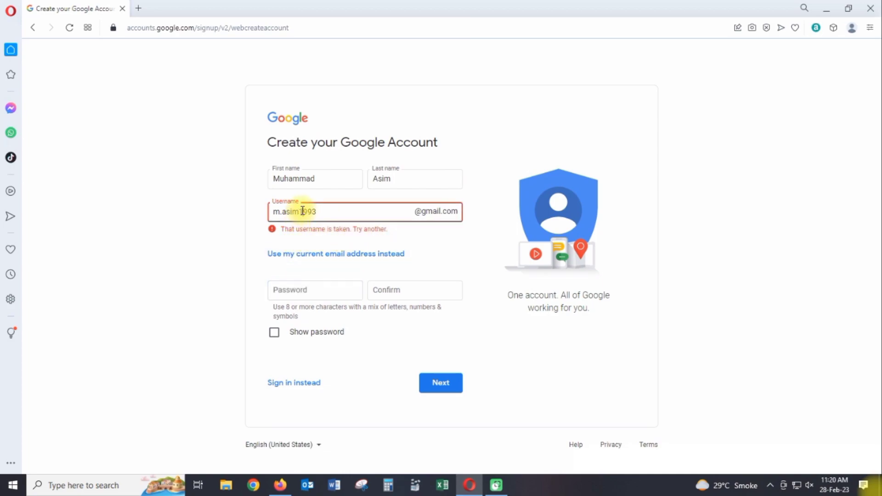
pyautogui.write('00')
pyautogui.click(298, 293)
pyautogui.click(313, 210)
pyautogui.press('BackSpace')
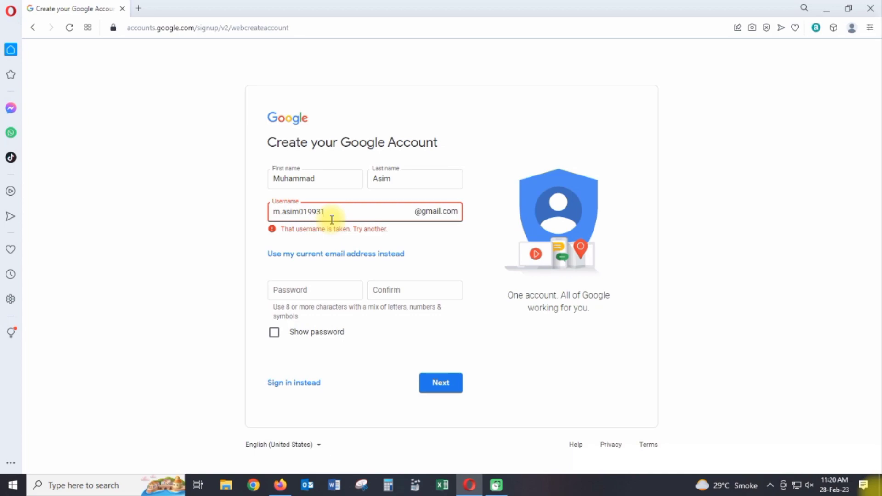
pyautogui.click(304, 288)
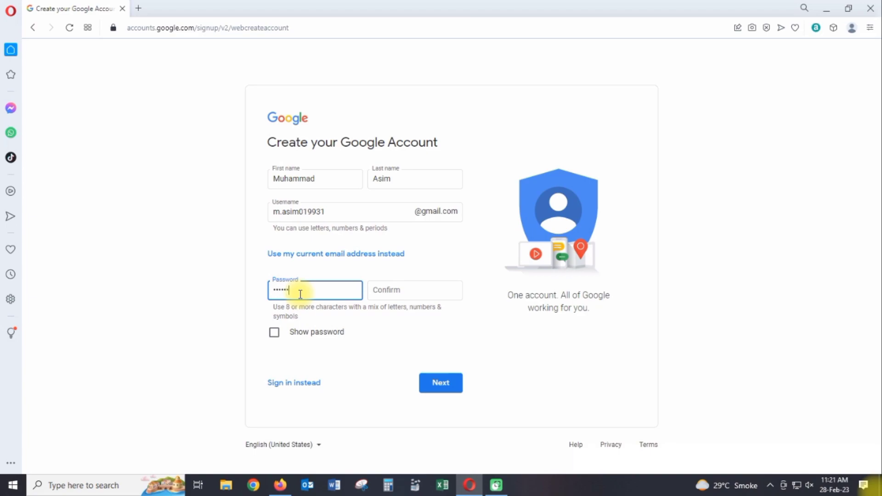
# Enter and confirm the account password, then submit the name, username and password.
pyautogui.click(441, 292)
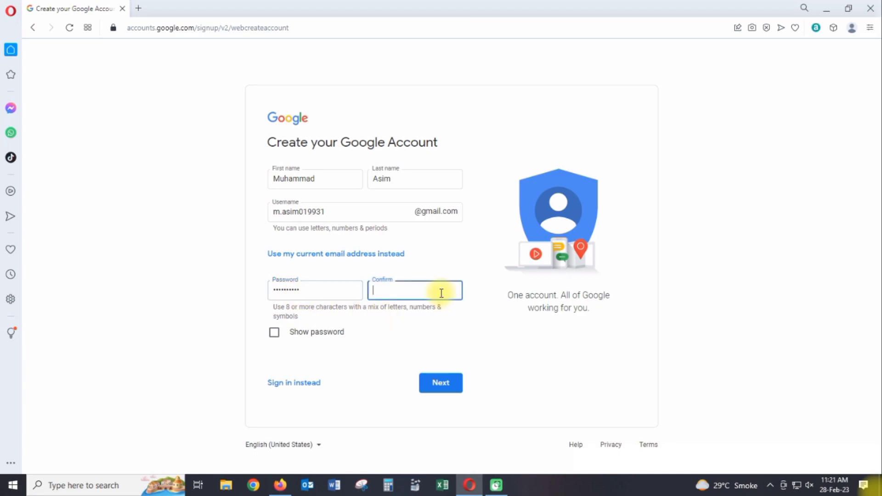
pyautogui.write('••••••••')
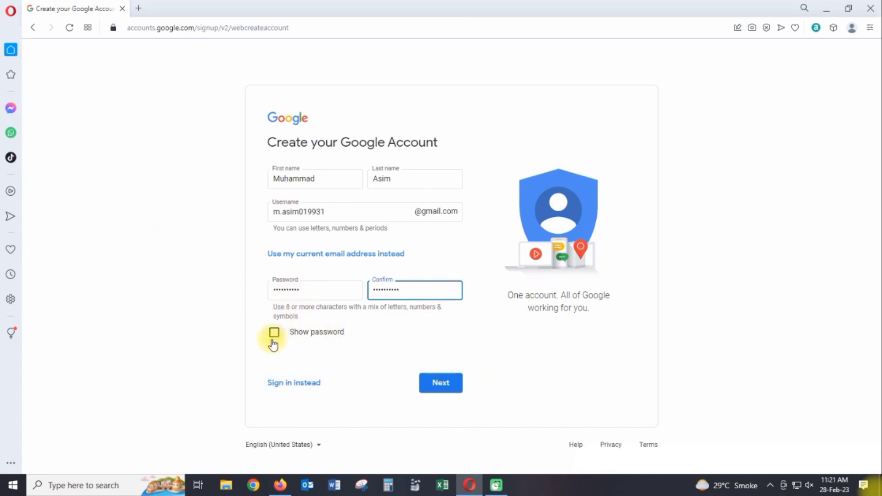
pyautogui.click(458, 383)
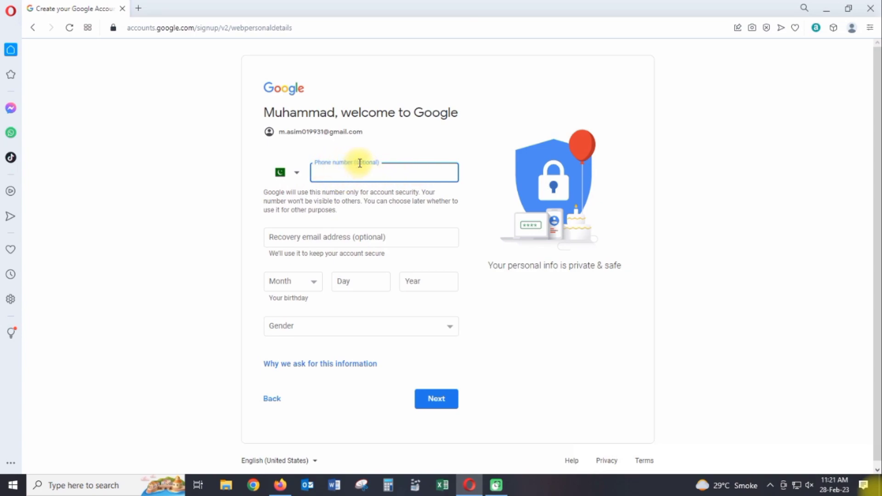
pyautogui.click(389, 235)
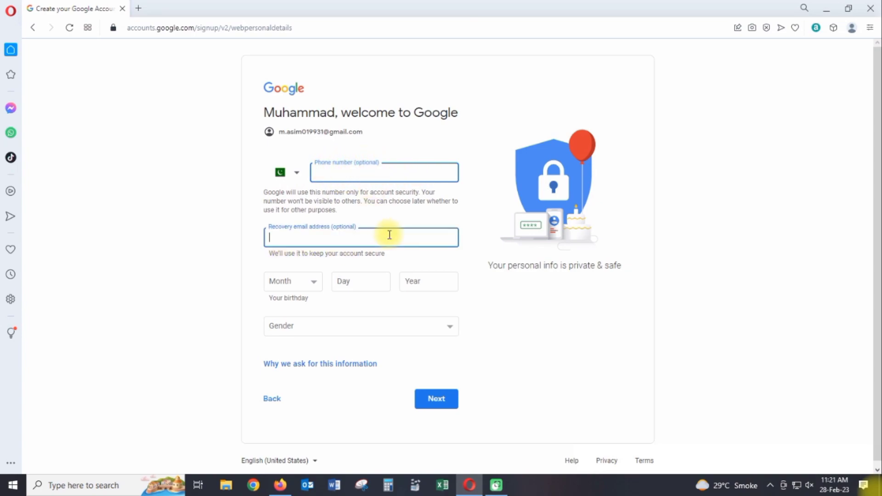
pyautogui.hotkey('ctrl', 'v')
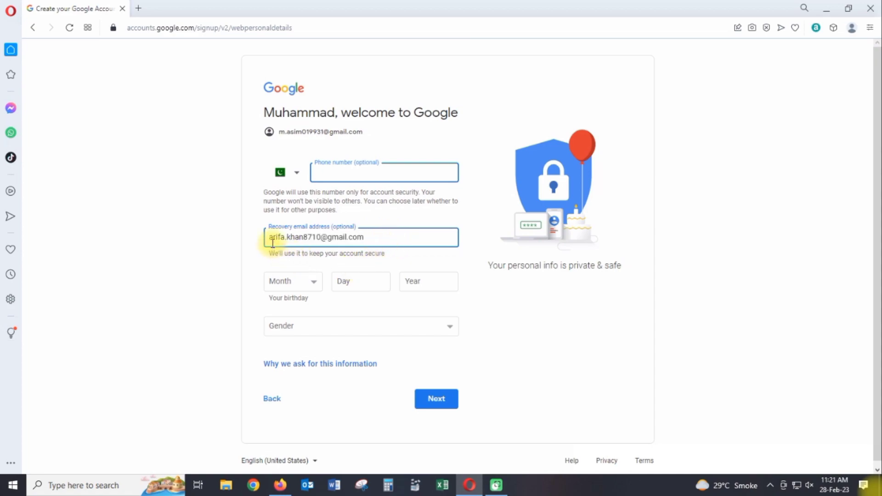
pyautogui.click(307, 285)
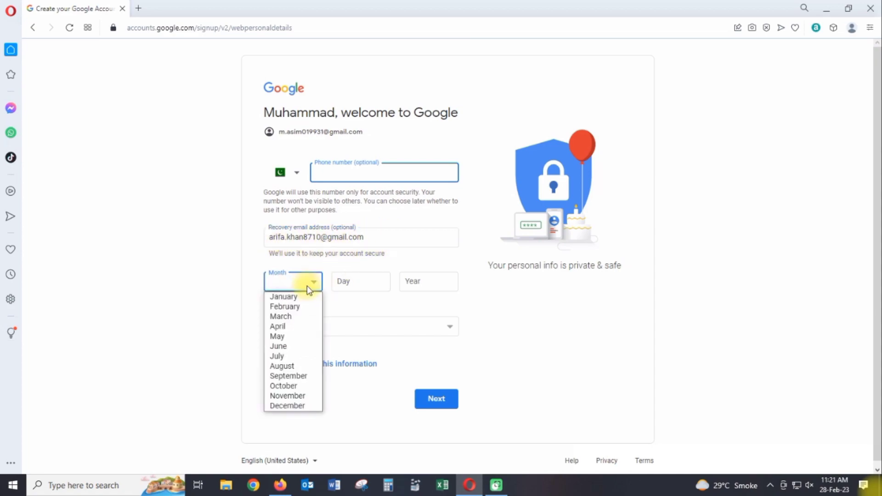
pyautogui.click(304, 365)
pyautogui.click(357, 281)
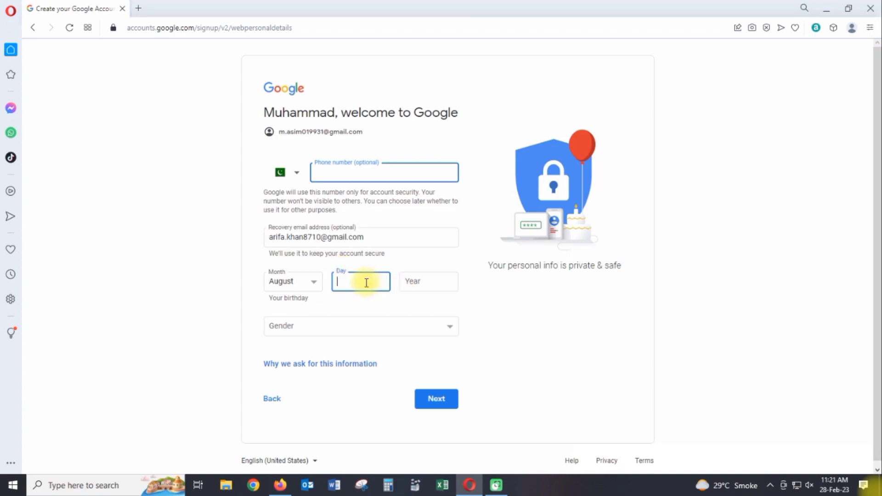
pyautogui.click(422, 284)
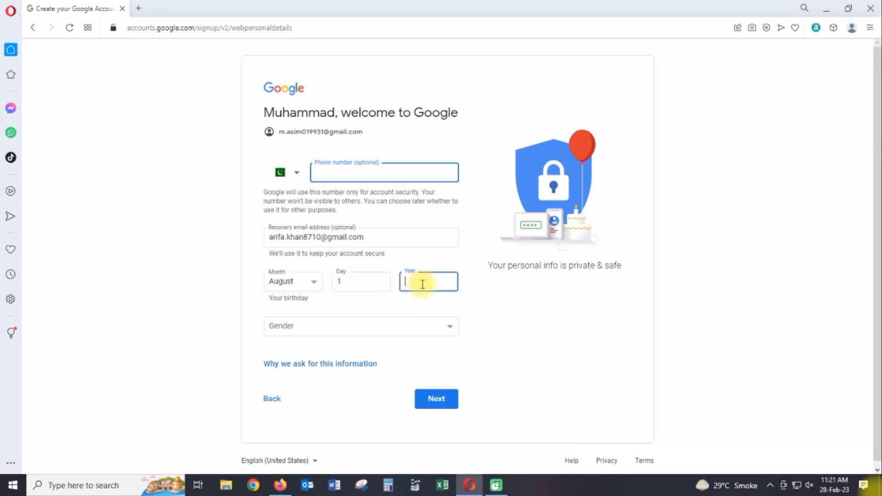
pyautogui.write('1993')
pyautogui.click(285, 325)
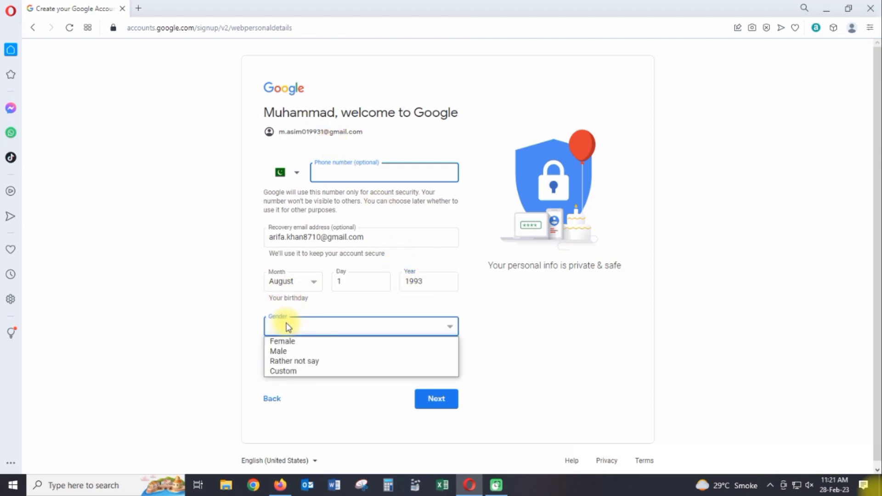
pyautogui.click(289, 352)
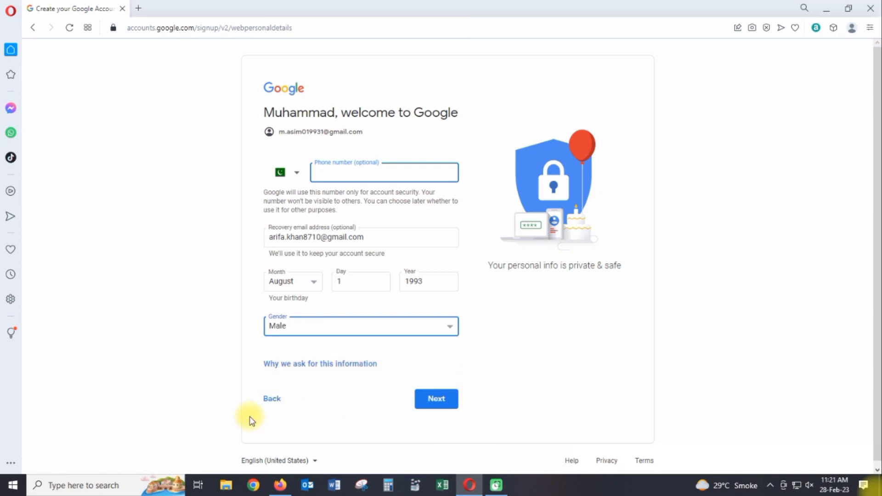
pyautogui.click(435, 400)
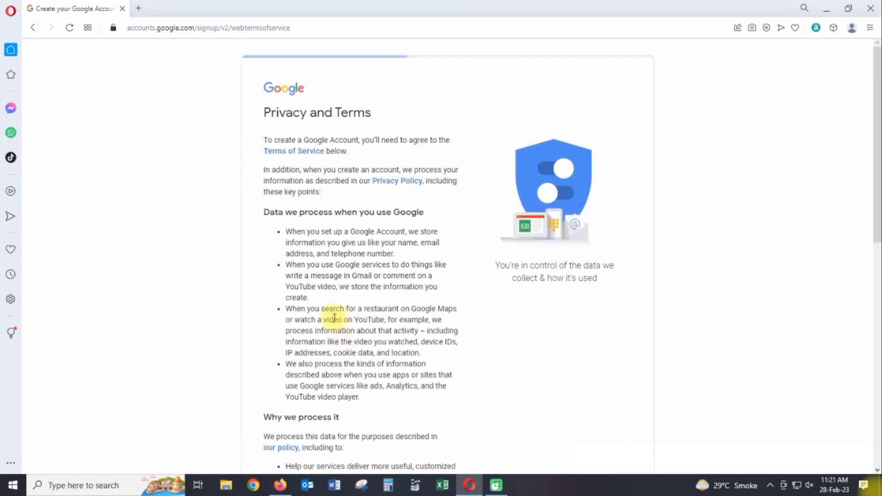
# Review the Privacy and Terms page and agree to it, creating the account.
pyautogui.scroll(-10, 334, 317)
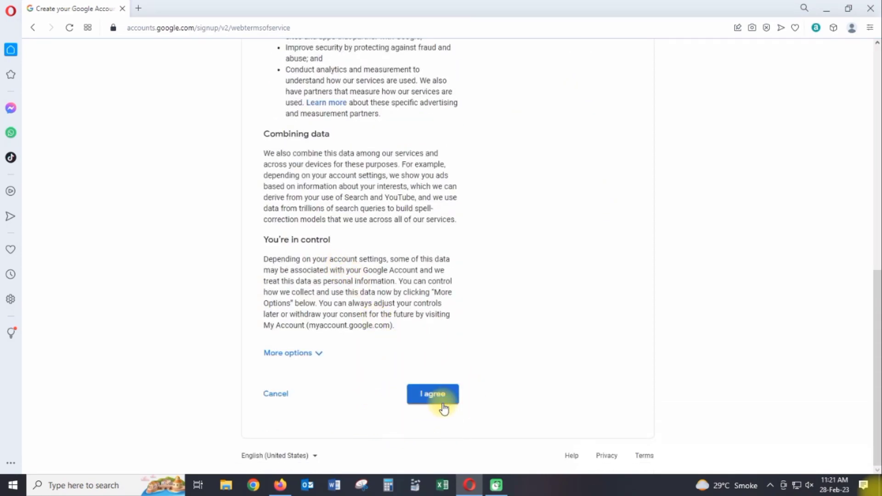
pyautogui.scroll(8, 349, 225)
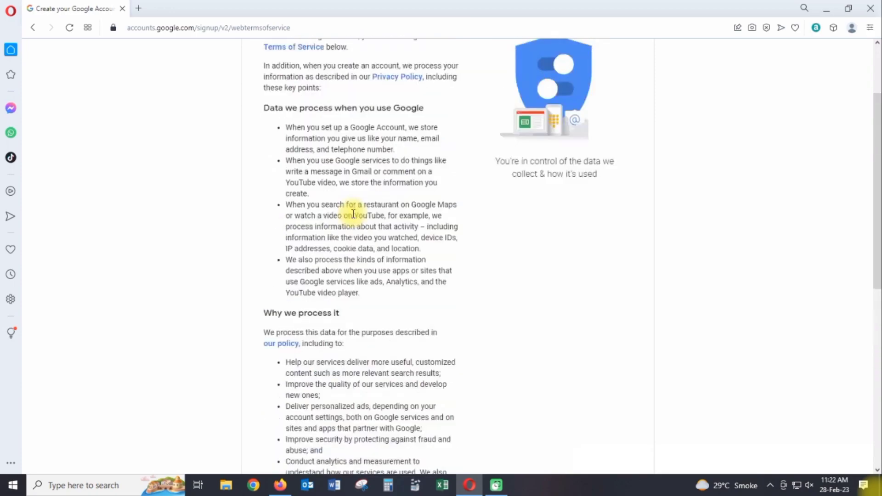
pyautogui.scroll(3, 349, 214)
pyautogui.scroll(-10, 350, 222)
pyautogui.click(424, 404)
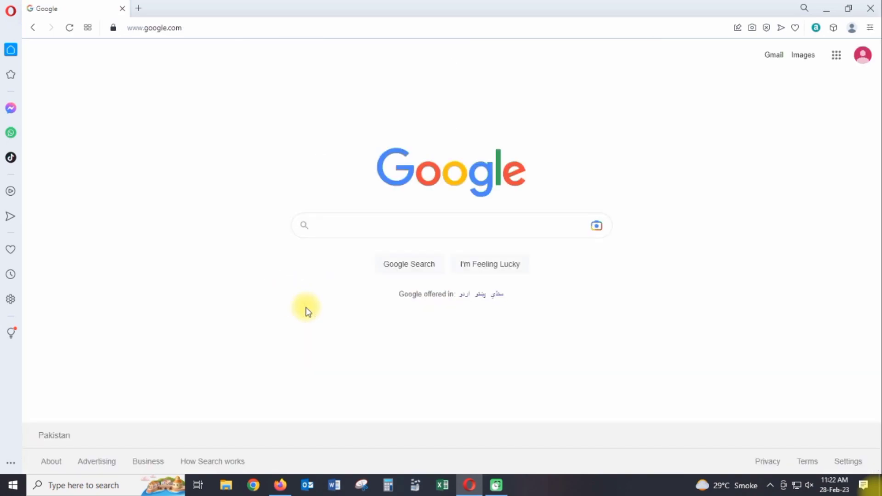
# Go to the new account's Google Account home page via the Google apps grid.
pyautogui.click(863, 56)
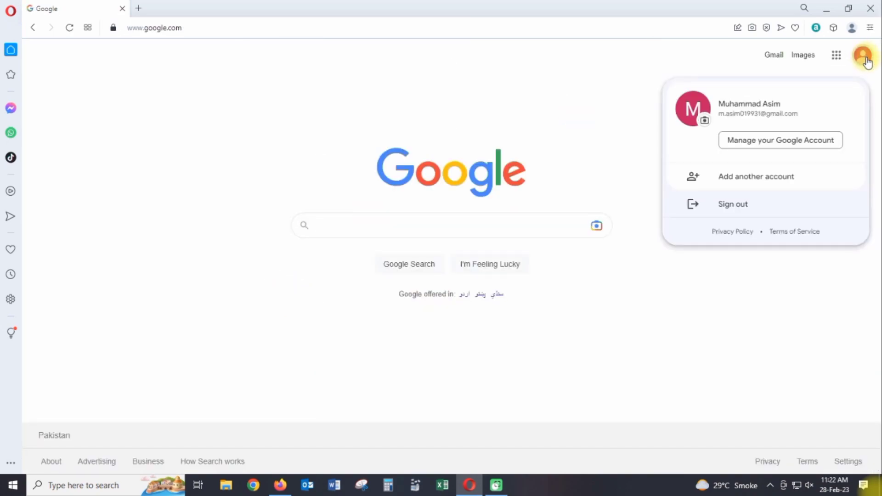
pyautogui.click(712, 60)
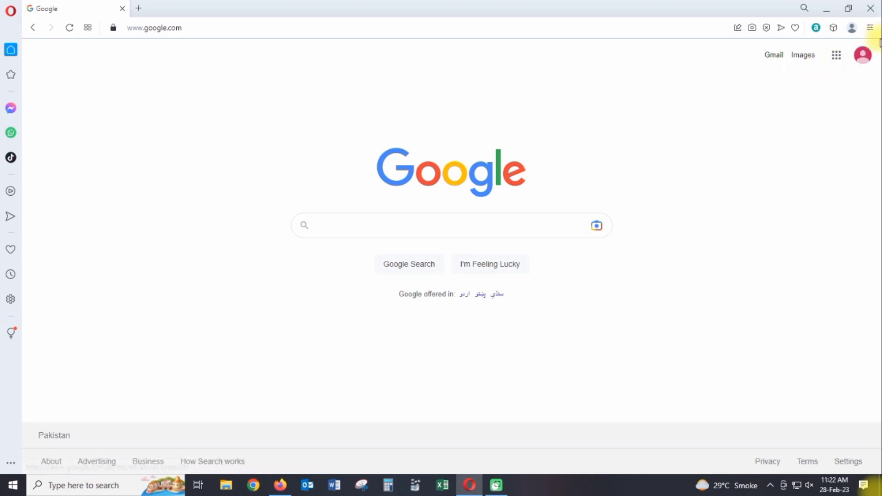
pyautogui.click(836, 56)
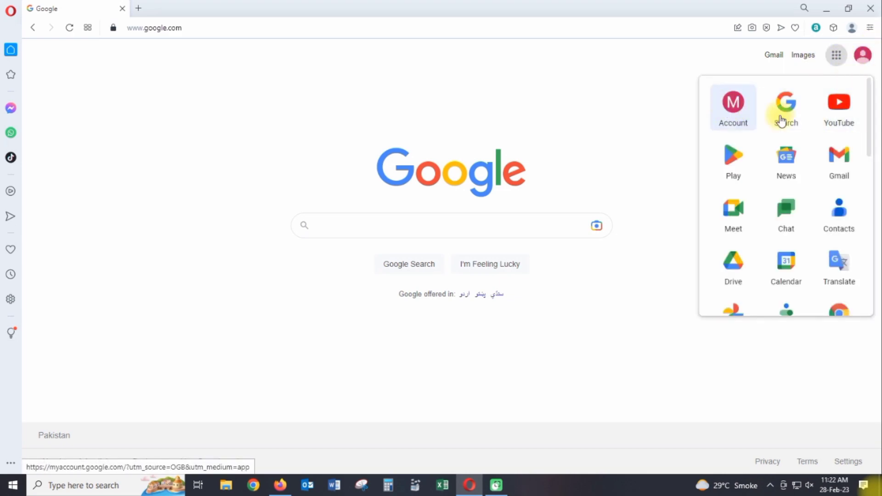
pyautogui.click(735, 104)
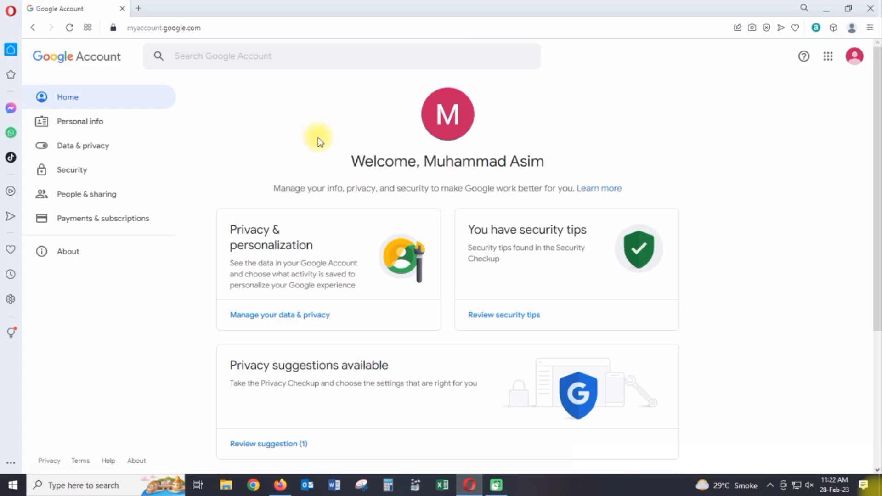
# Under Security, open the Recovery email setting and send a verification code to it.
pyautogui.click(62, 172)
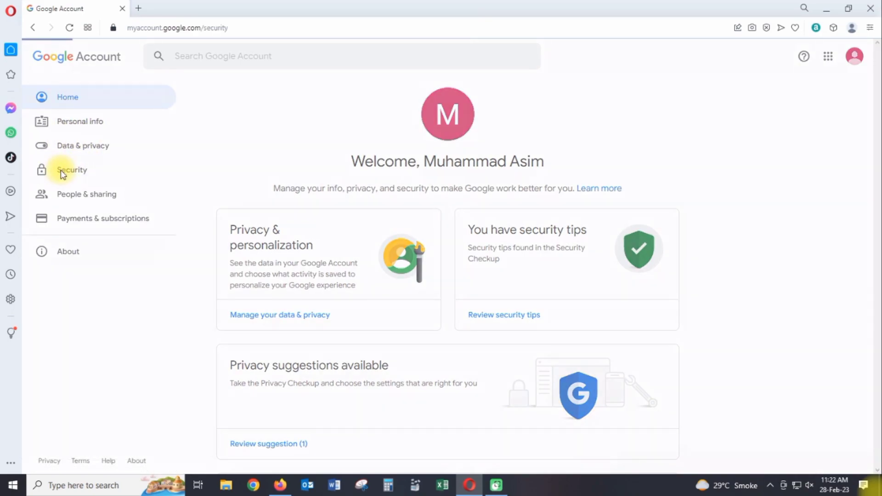
pyautogui.scroll(-5, 367, 234)
pyautogui.scroll(-1, 382, 242)
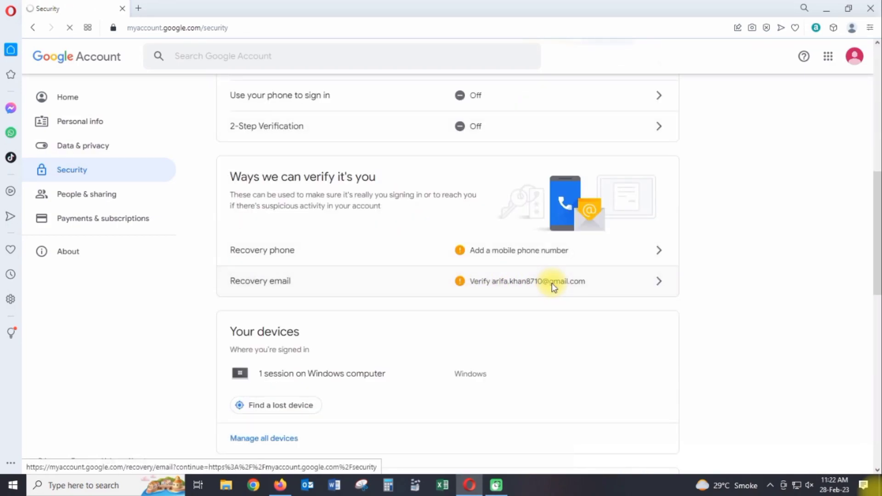
pyautogui.click(473, 288)
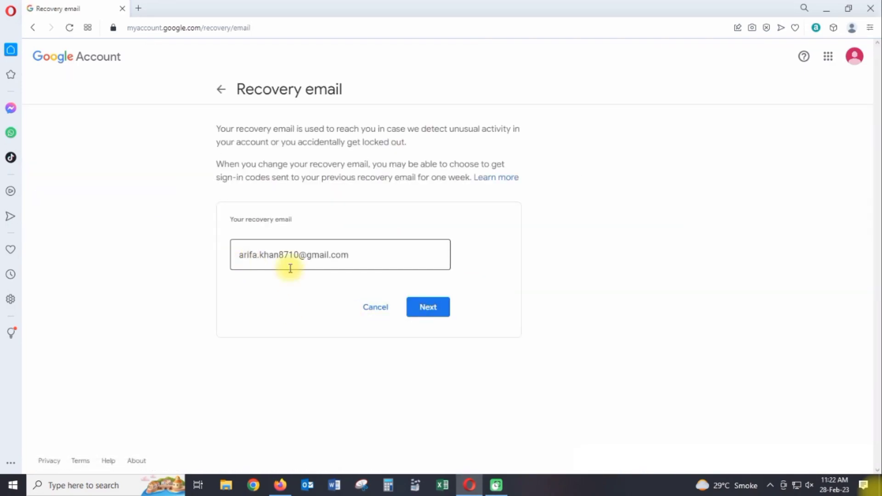
pyautogui.click(434, 314)
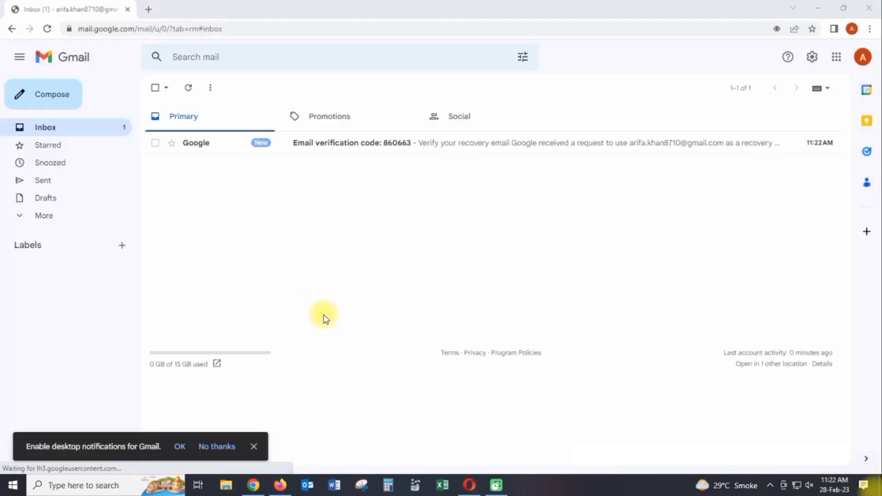
pyautogui.click(183, 447)
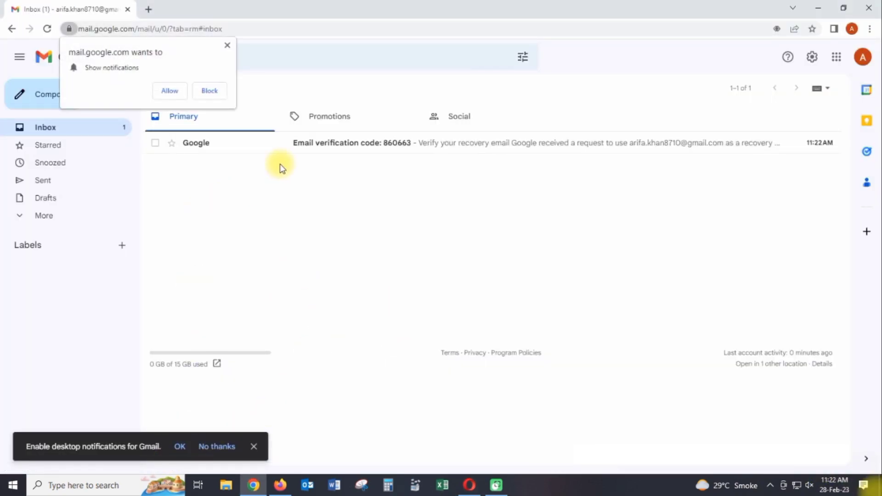
pyautogui.click(227, 45)
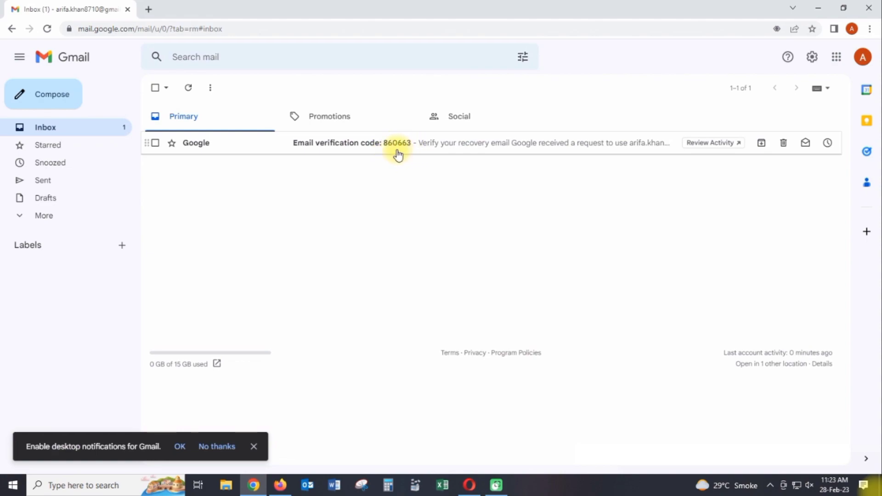
# Enter the emailed six-digit verification code in Google Account and verify the recovery email.
pyautogui.hotkey('alt', 'Tab')
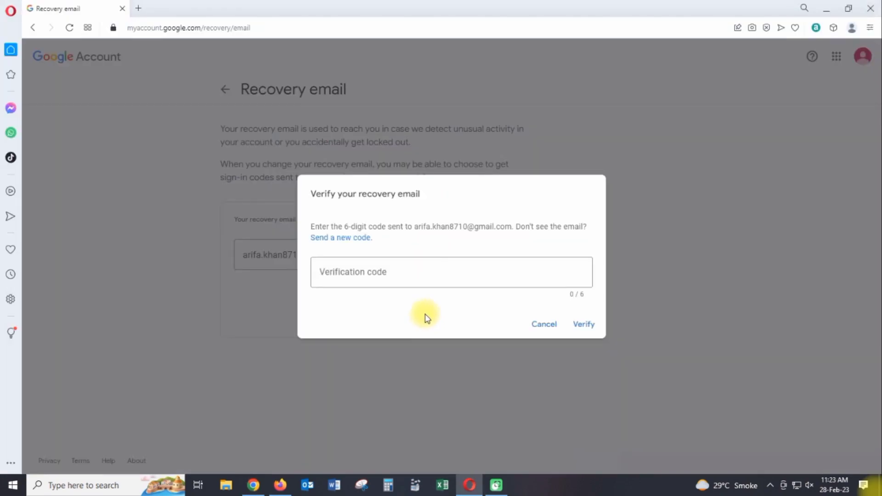
pyautogui.click(354, 274)
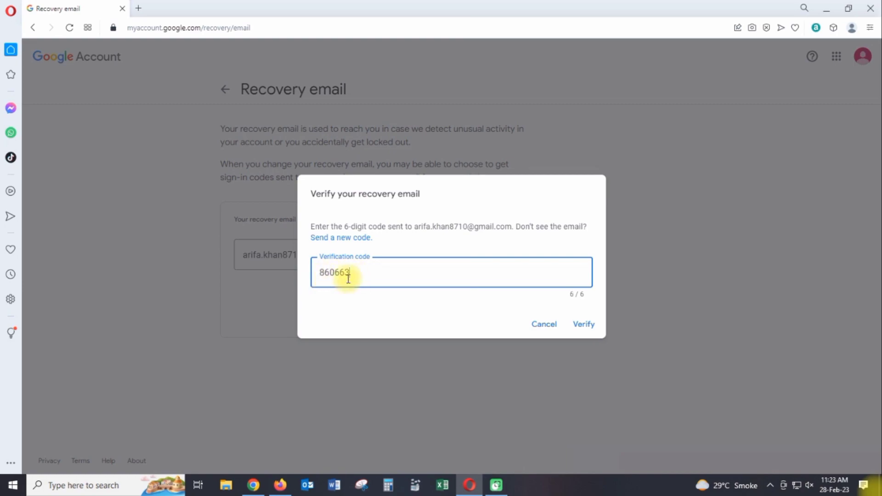
pyautogui.click(589, 325)
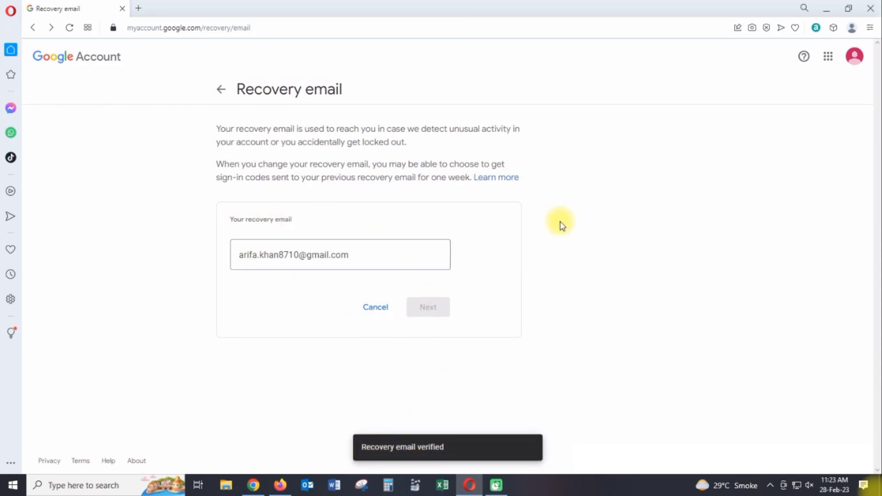
pyautogui.click(828, 56)
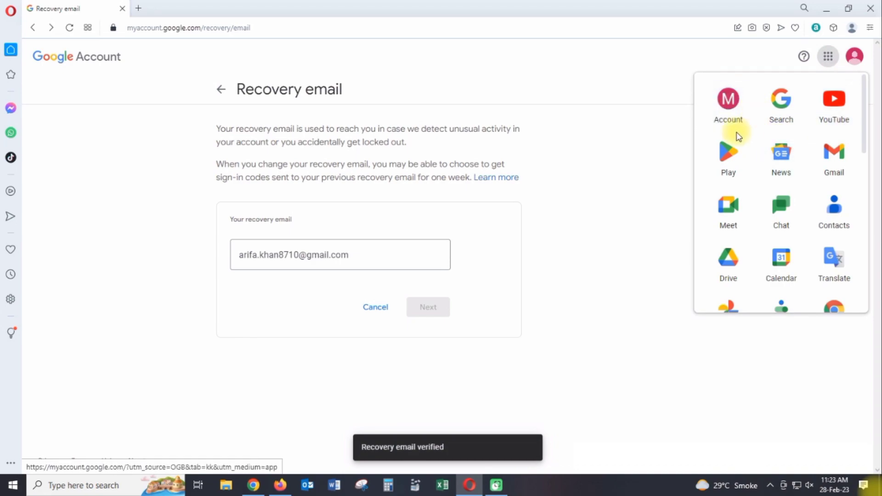
# Reopen Google Account Security in a new tab and check 'Recovery email verified' in recent activity.
pyautogui.click(728, 98)
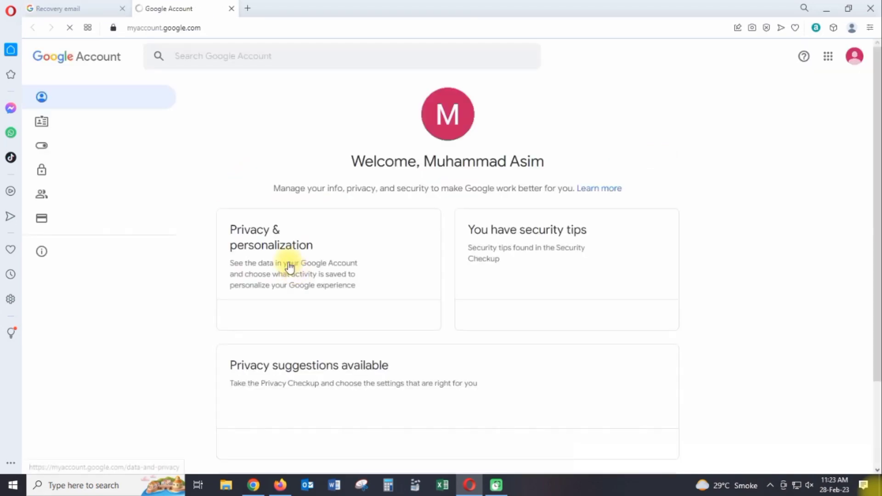
pyautogui.click(64, 171)
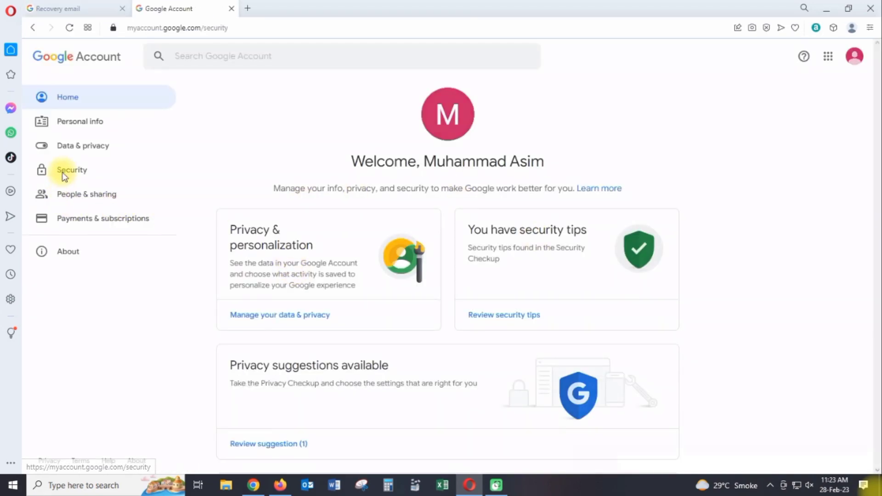
pyautogui.scroll(-10, 496, 274)
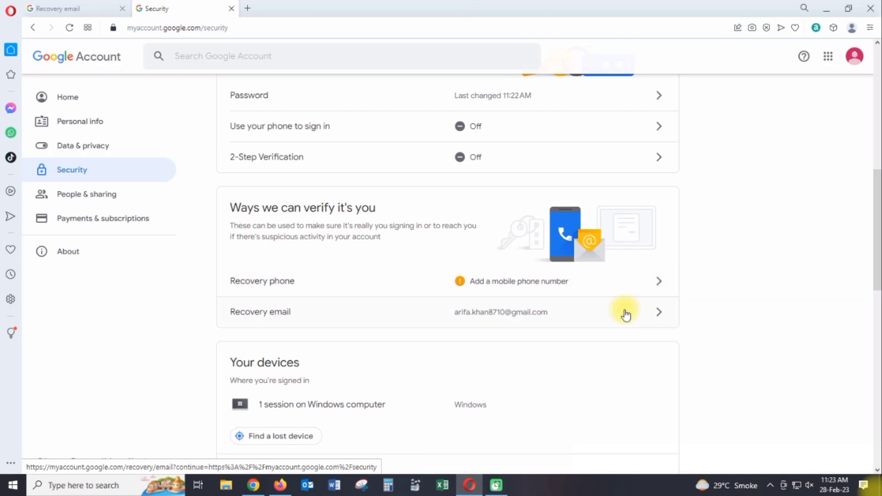
pyautogui.scroll(6, 629, 294)
pyautogui.click(828, 57)
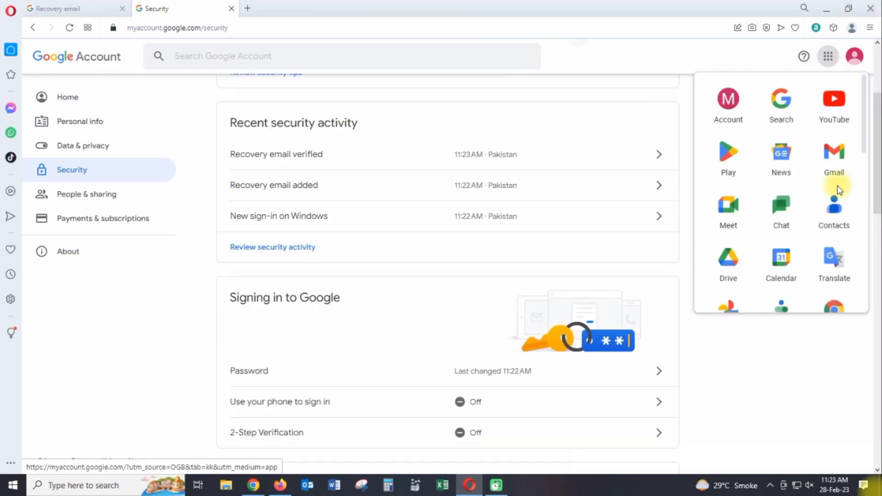